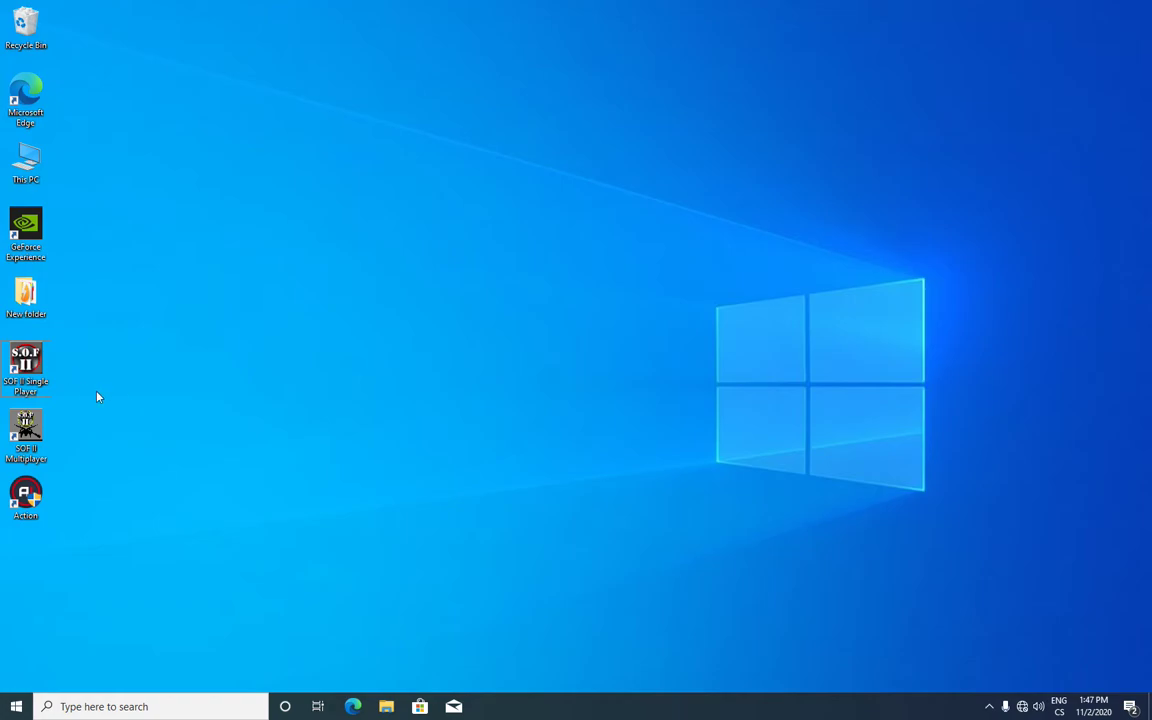
# - Start the Soldier of Fortune II single-player game, skip the intro and try to open its saved-game list
pyautogui.doubleClick(35, 381)
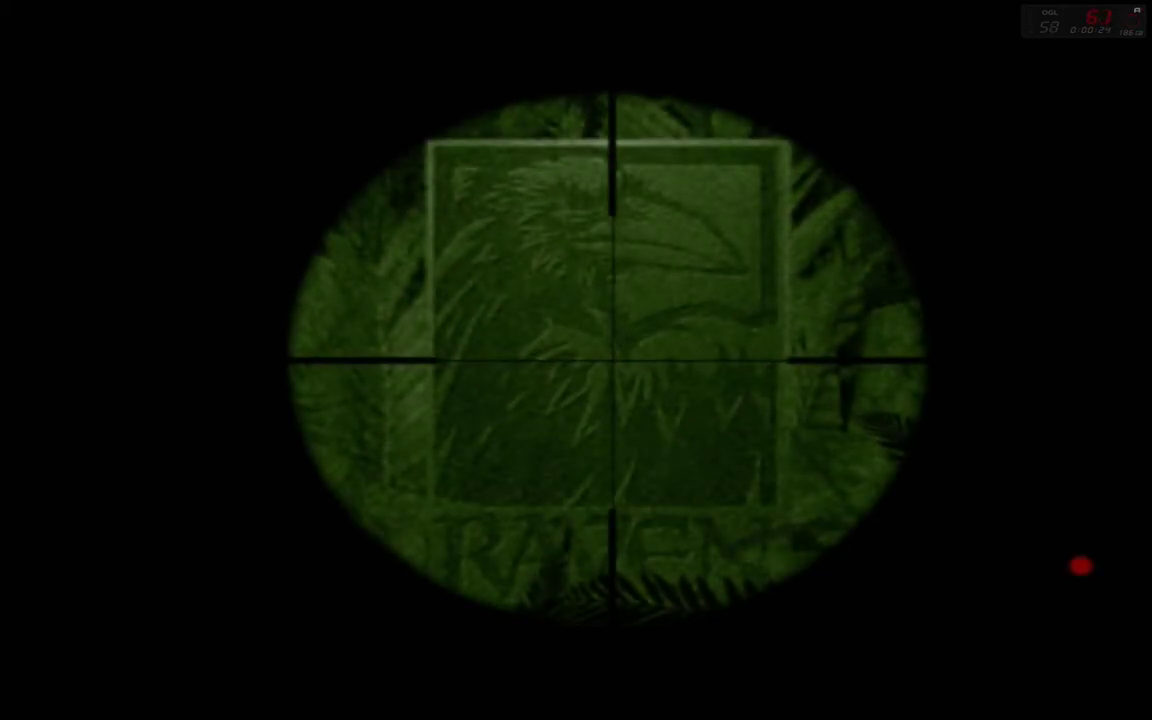
pyautogui.press('Escape')
pyautogui.click(262, 250)
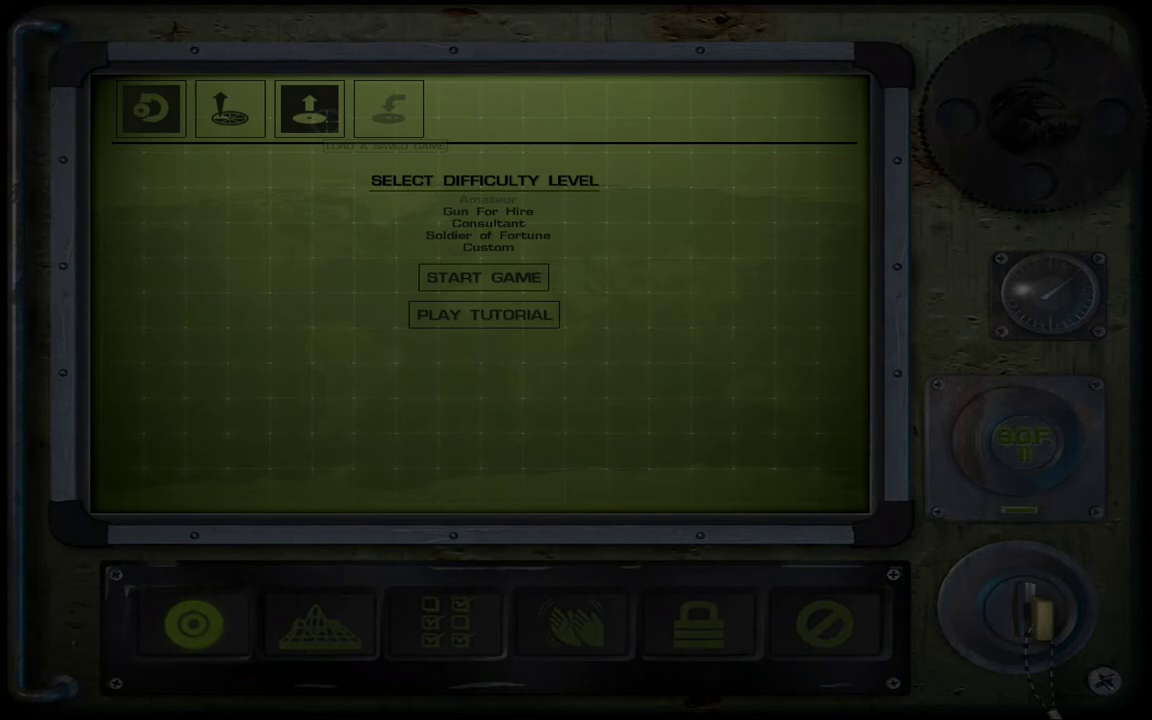
# - Return to the desktop from the game and close its running window
pyautogui.press('super')
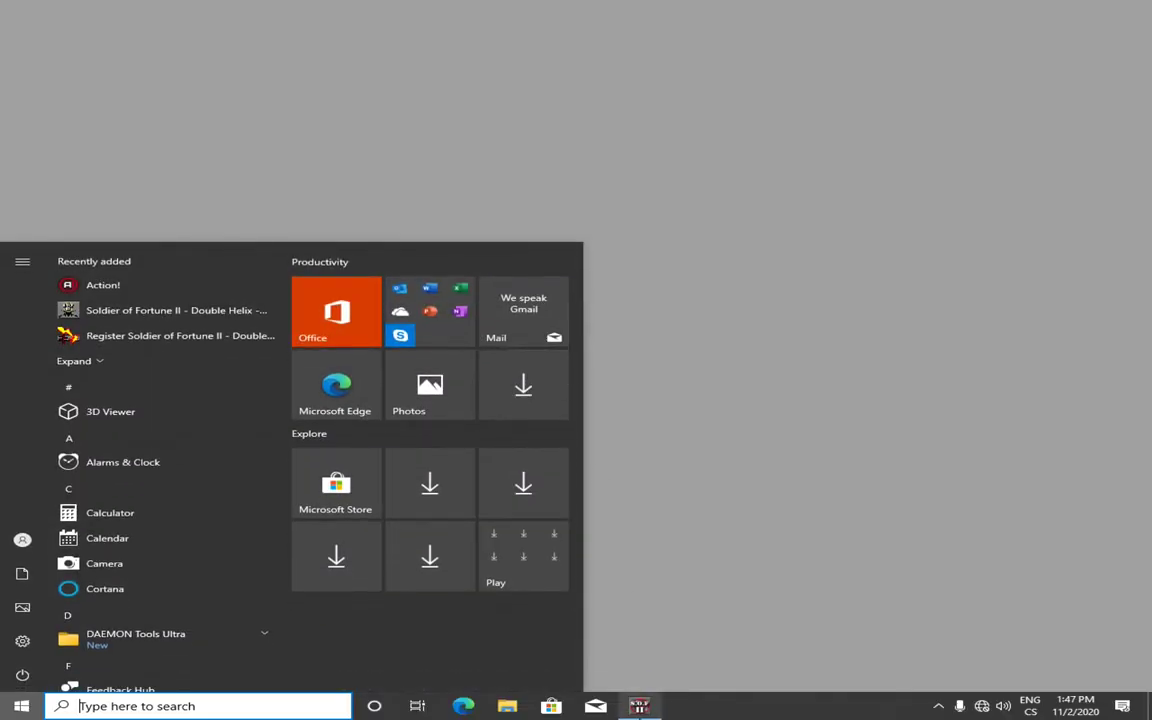
pyautogui.moveTo(640, 706)
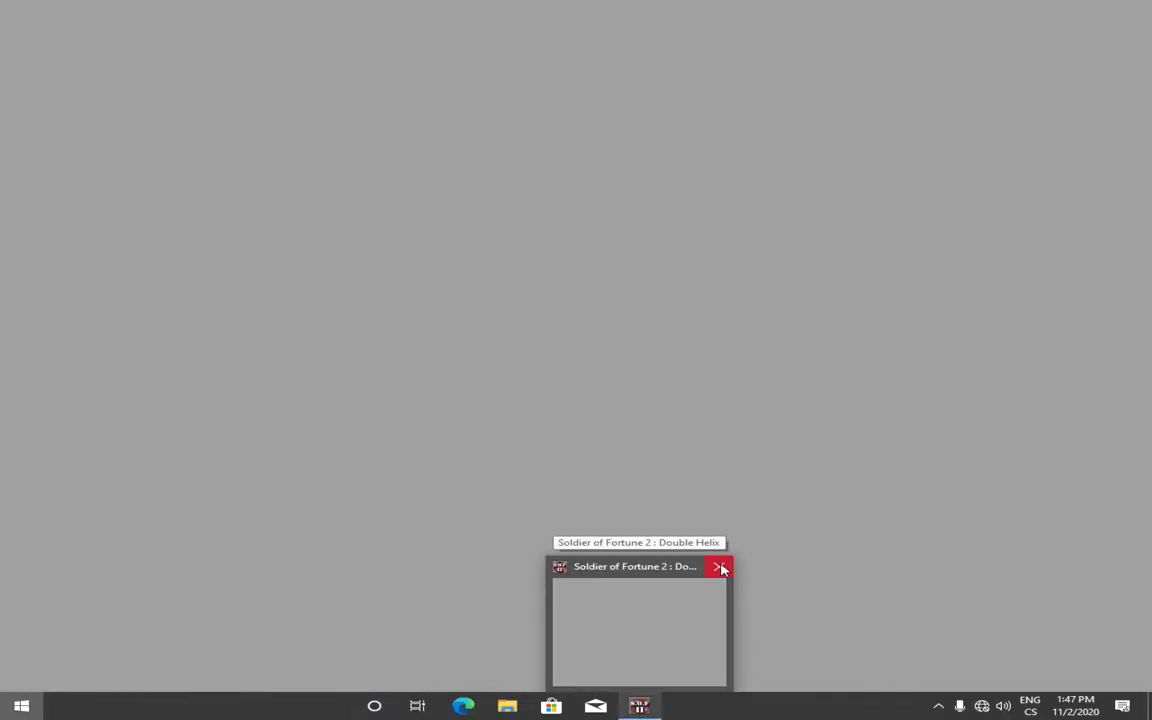
pyautogui.click(720, 567)
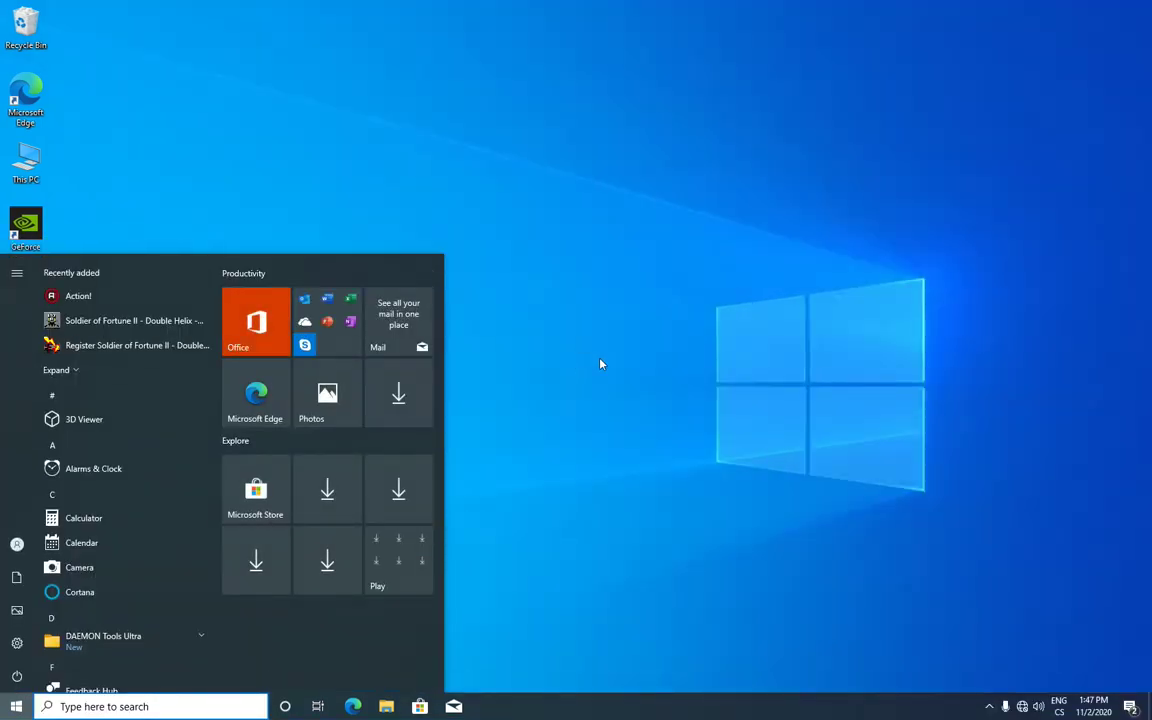
pyautogui.click(562, 449)
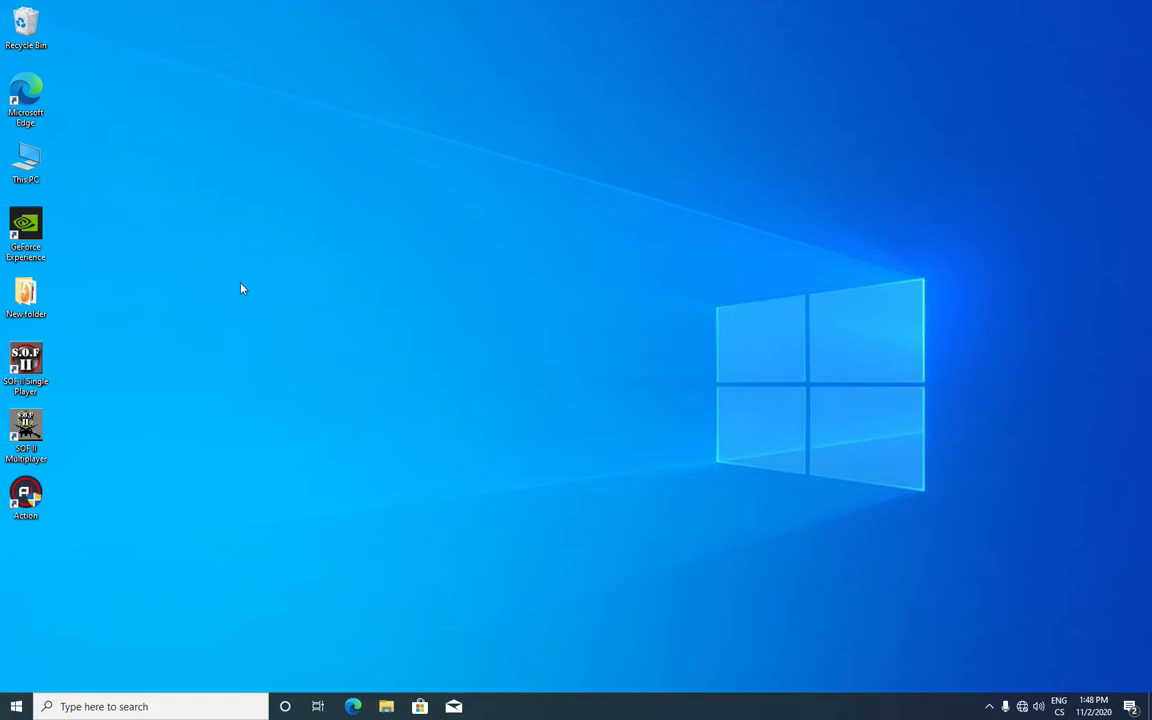
# - Open the game's installation folder C:\Program Files (x86)\Soldier of Fortune II - Double Helix\base and move its window aside
pyautogui.doubleClick(24, 172)
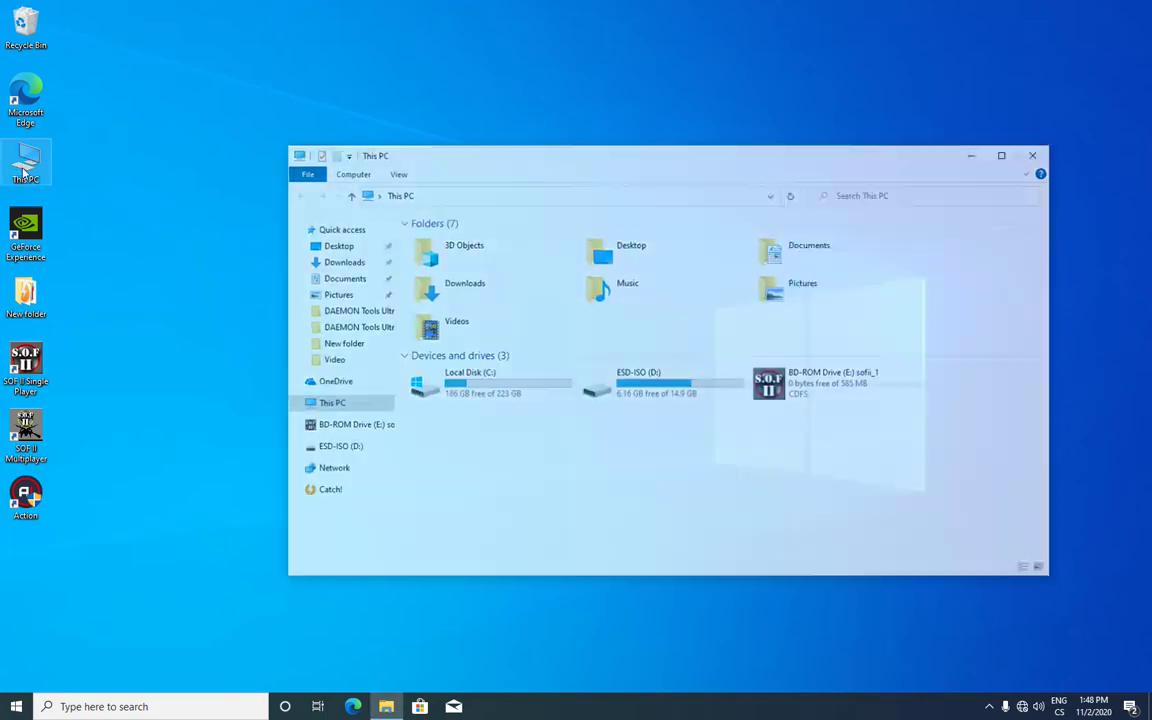
pyautogui.doubleClick(480, 392)
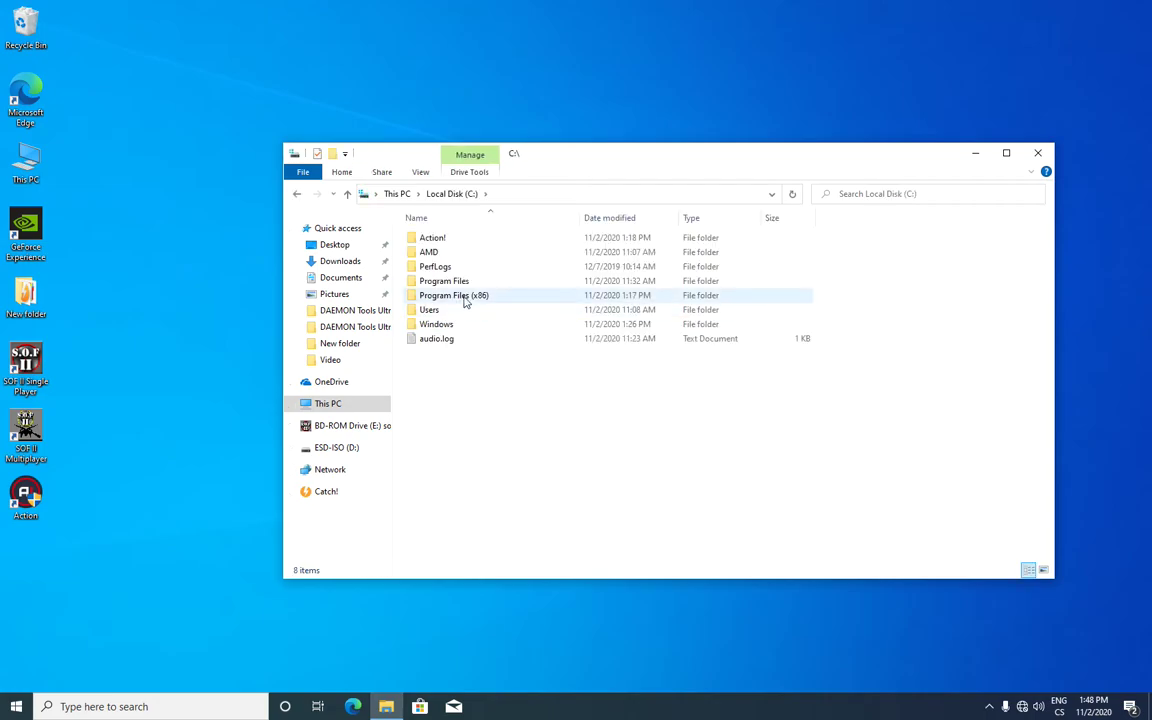
pyautogui.doubleClick(465, 300)
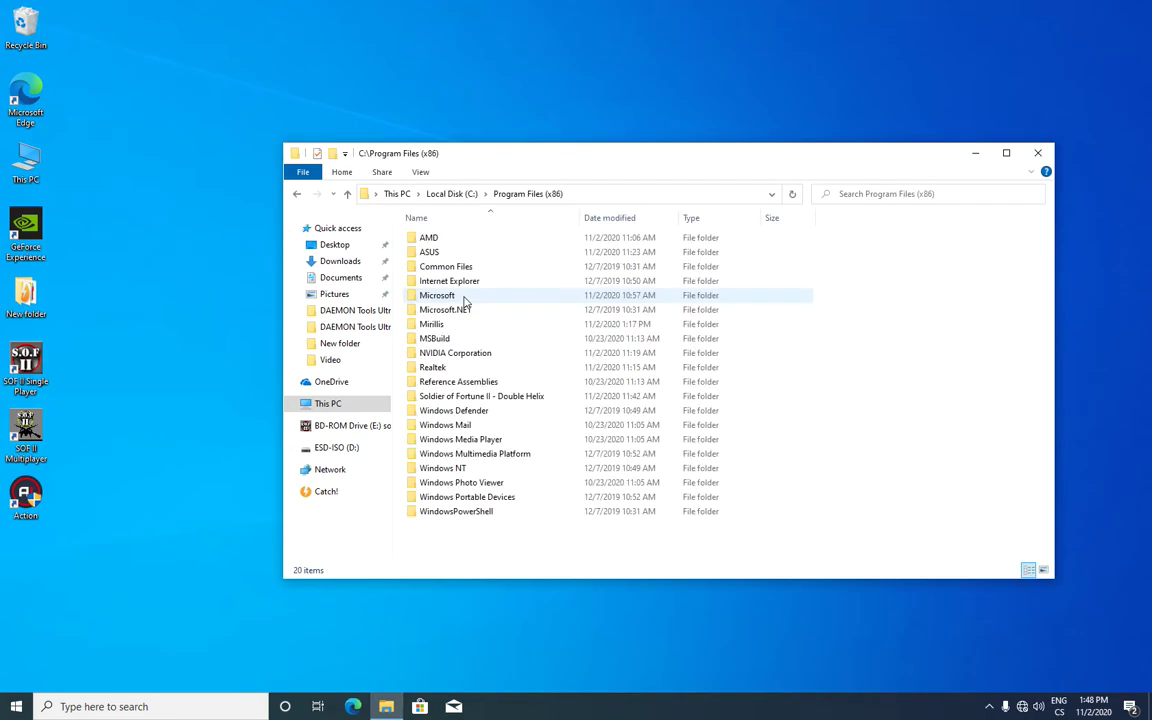
pyautogui.doubleClick(488, 398)
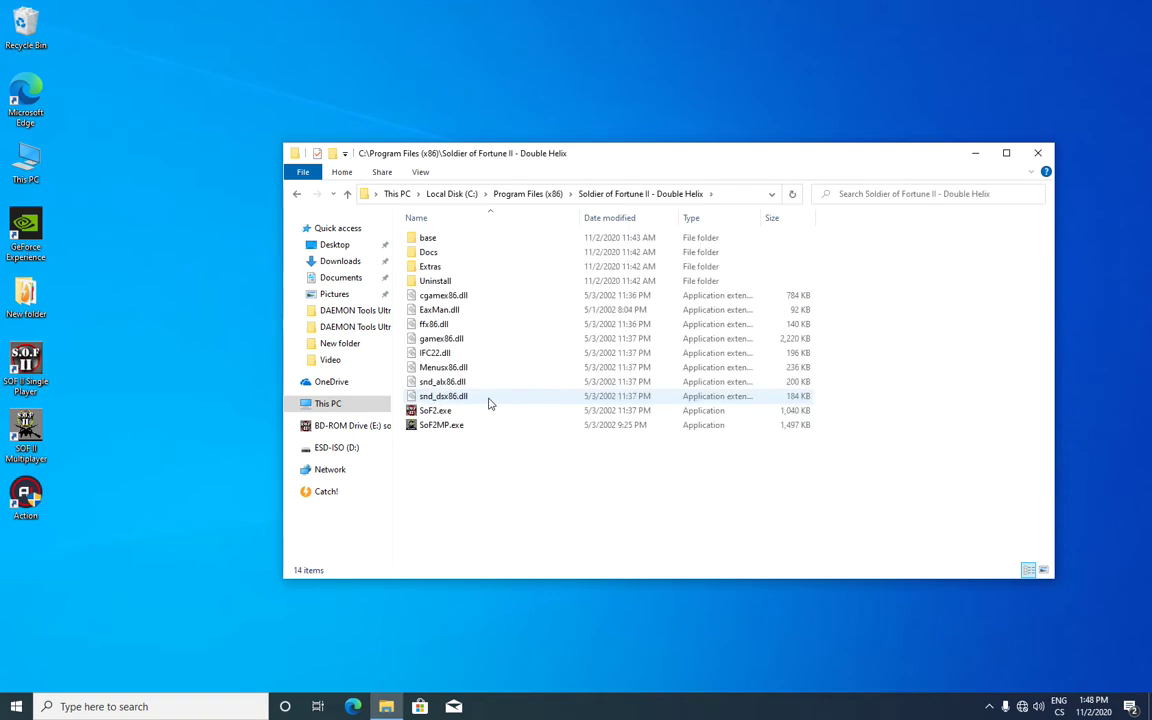
pyautogui.doubleClick(441, 242)
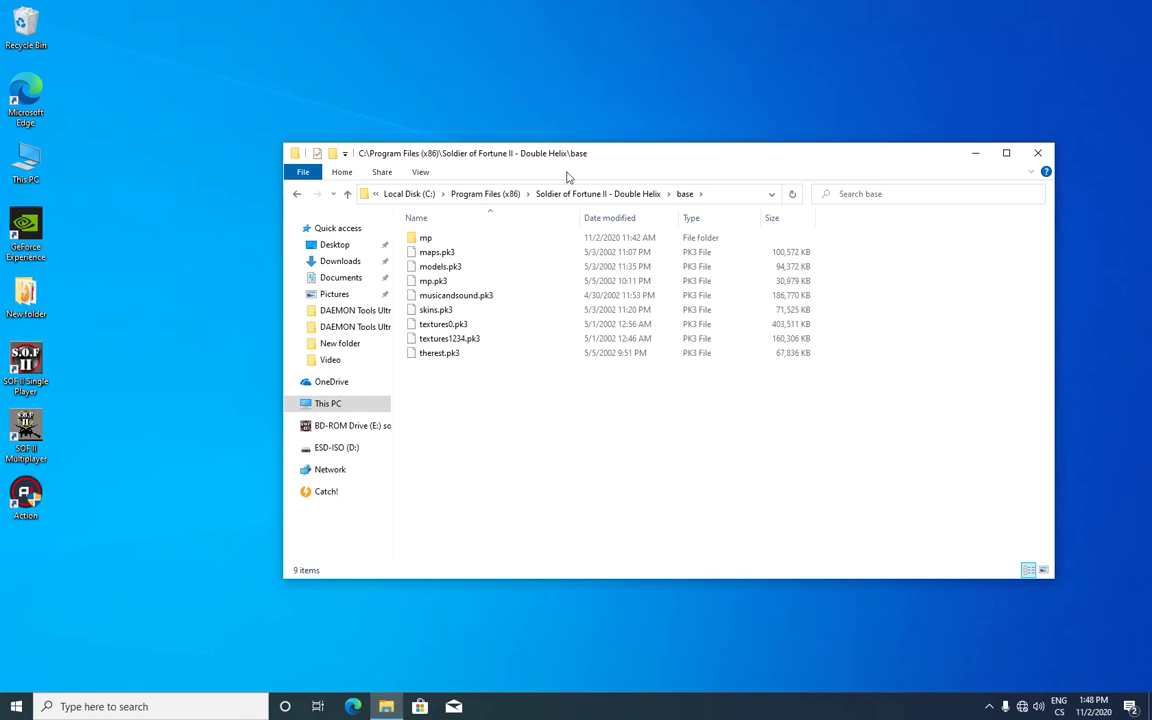
pyautogui.moveTo(540, 162); pyautogui.dragTo(630, 266)
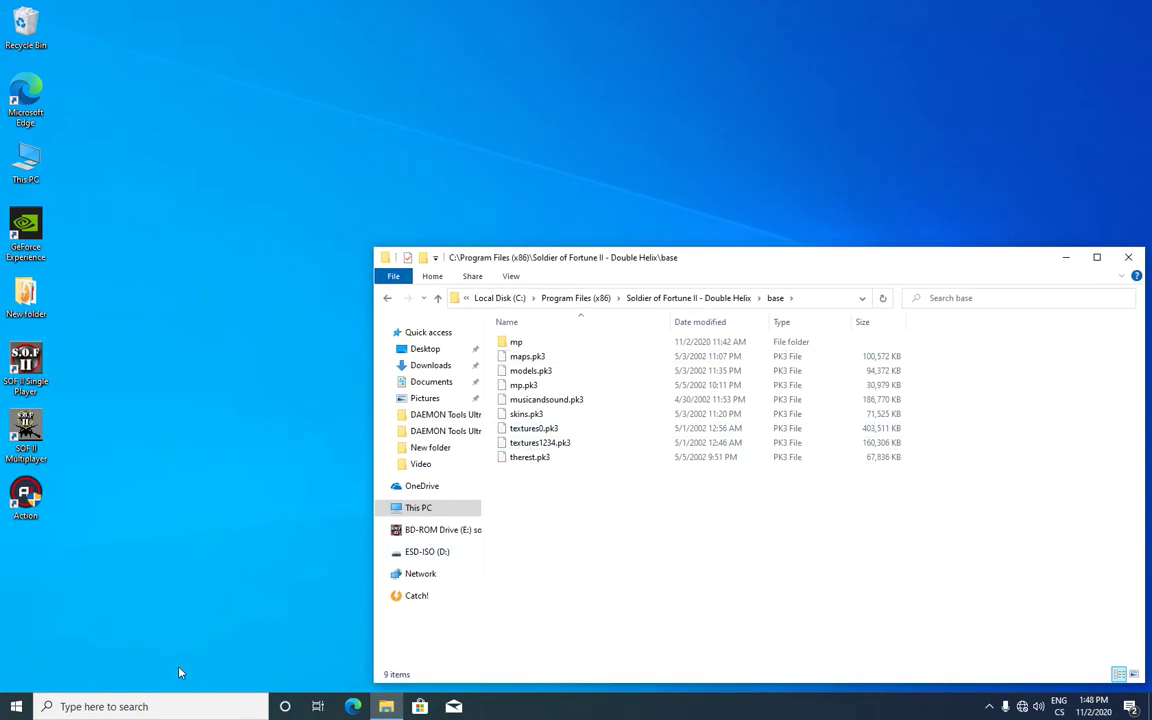
# - Set the Windows file options to show hidden files, folders, and drives, and close the settings
pyautogui.click(115, 706)
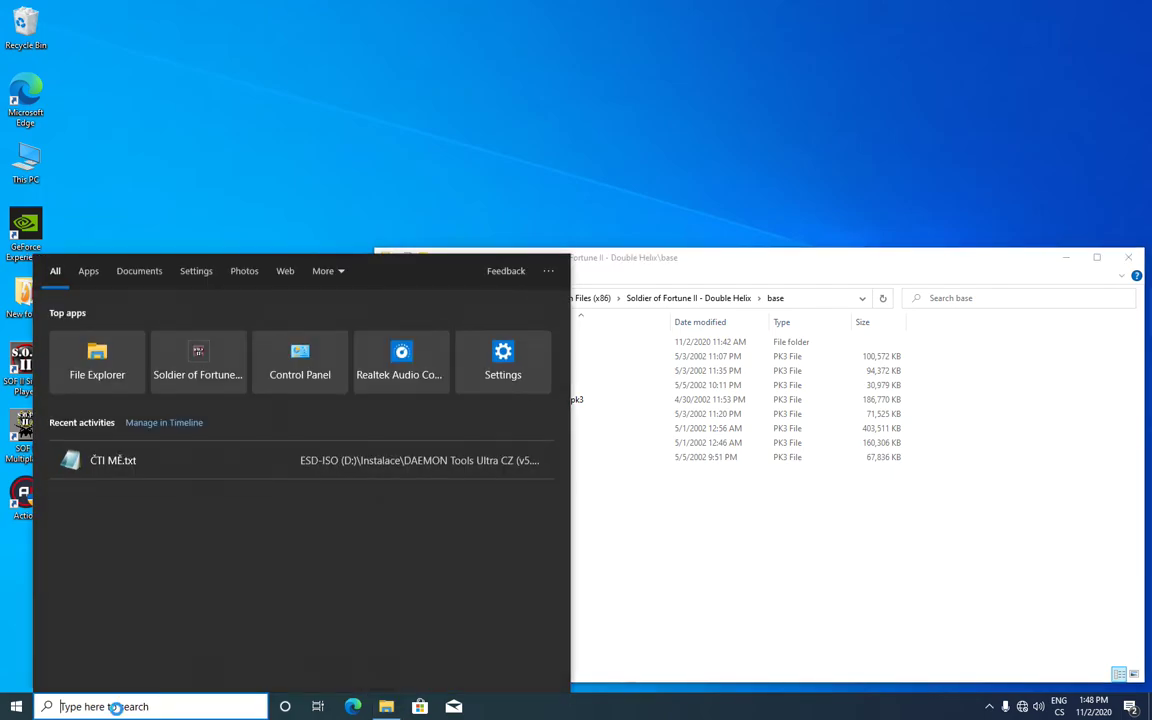
pyautogui.write('show')
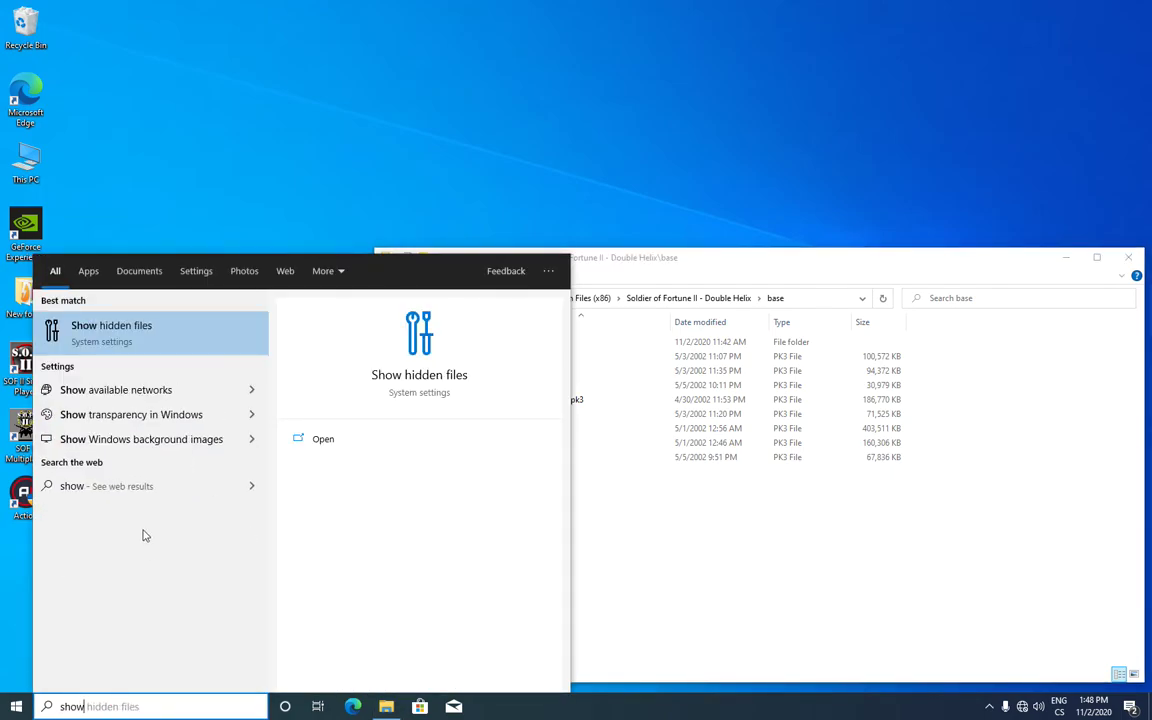
pyautogui.click(145, 330)
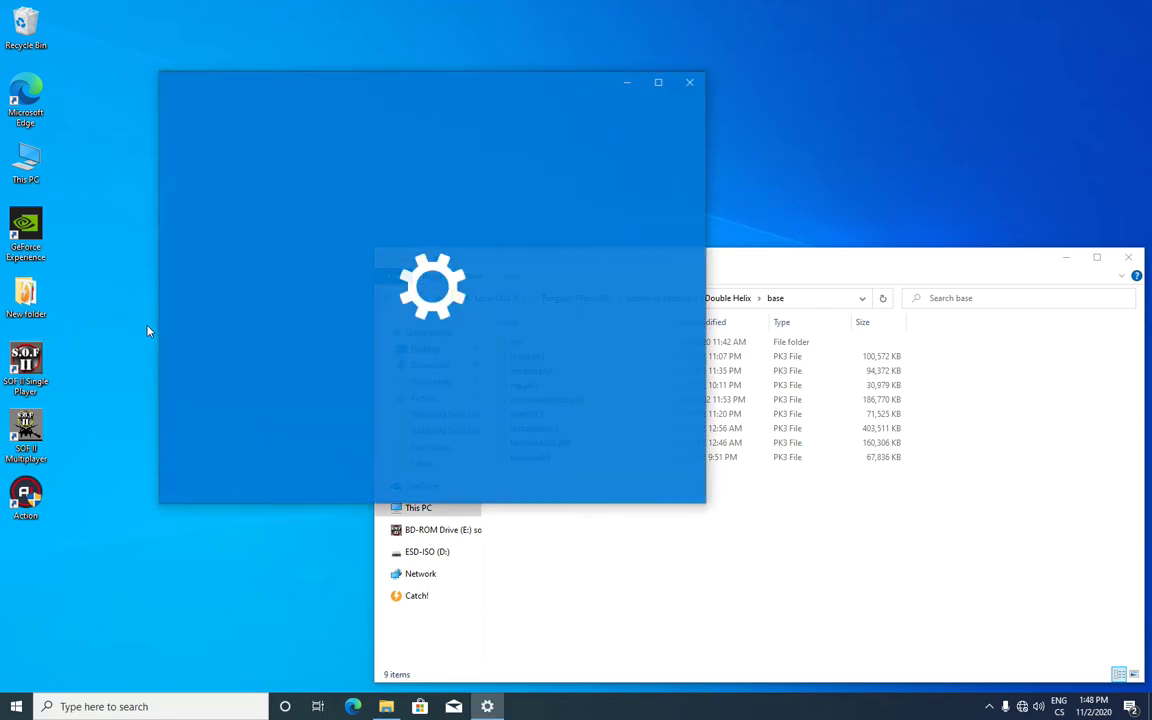
pyautogui.scroll(-1, 571, 418)
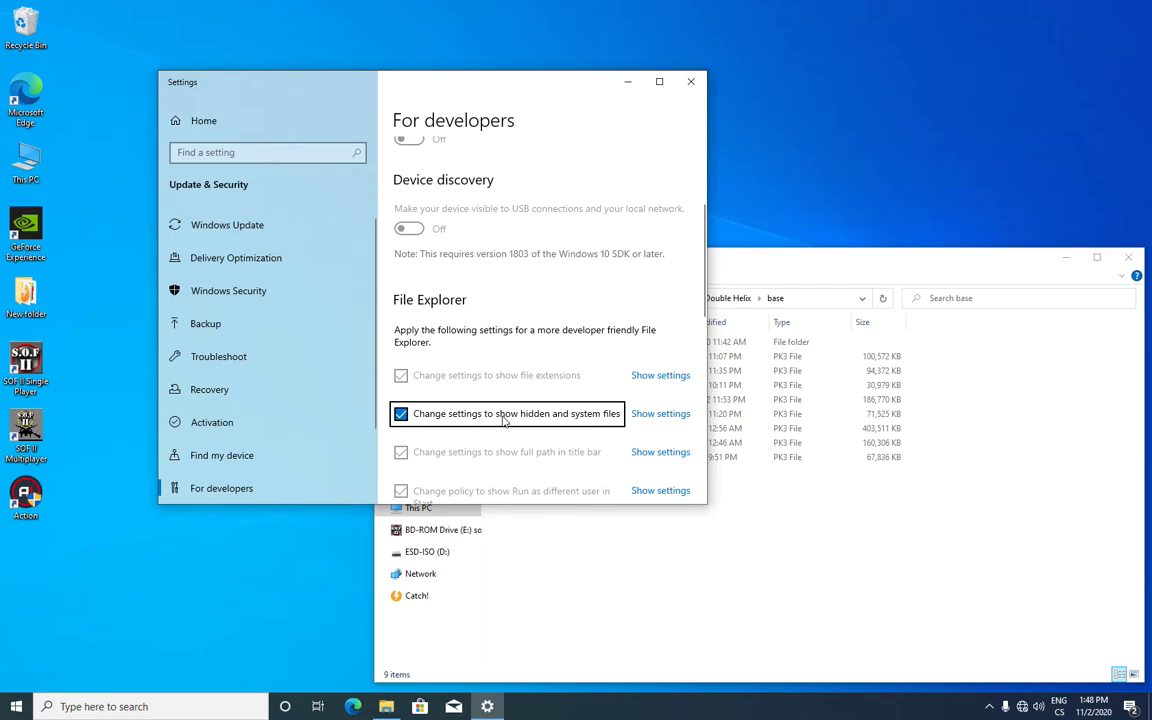
pyautogui.click(660, 417)
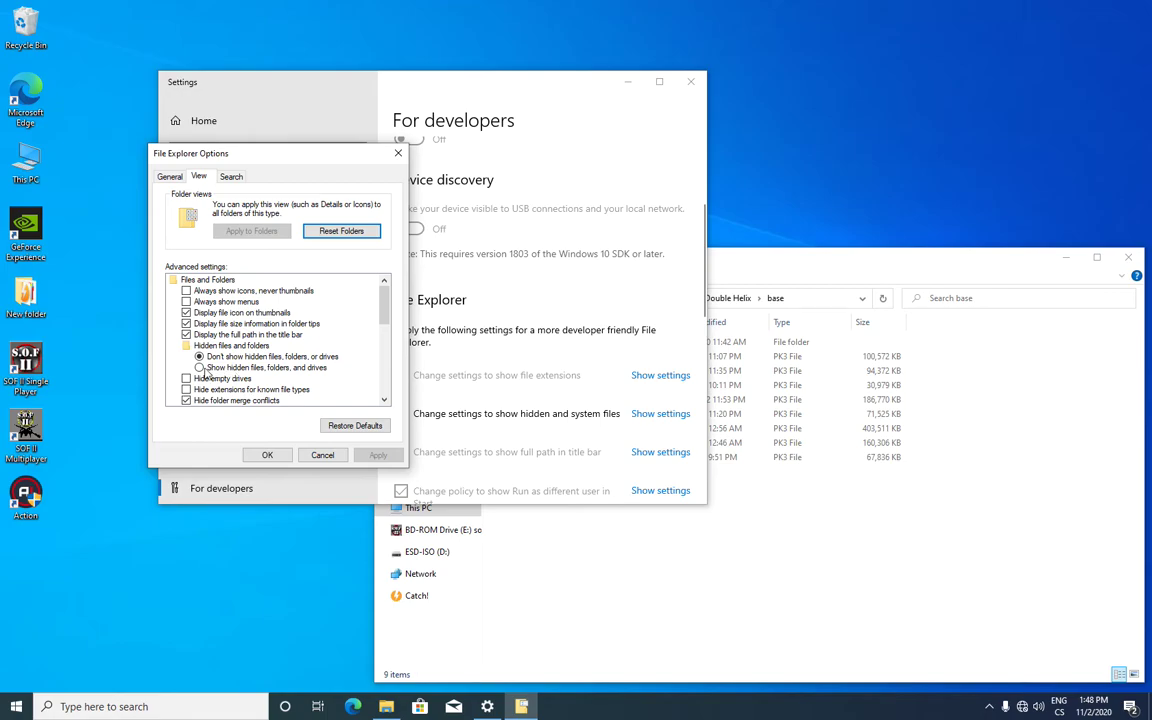
pyautogui.click(199, 370)
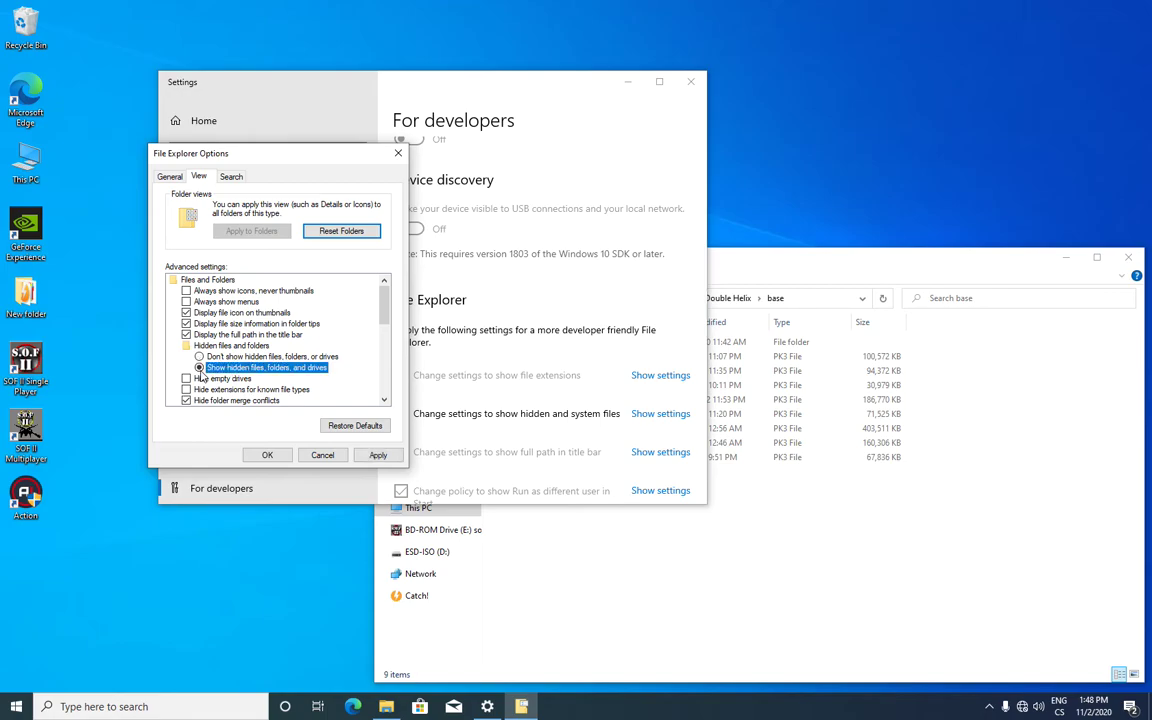
pyautogui.click(270, 456)
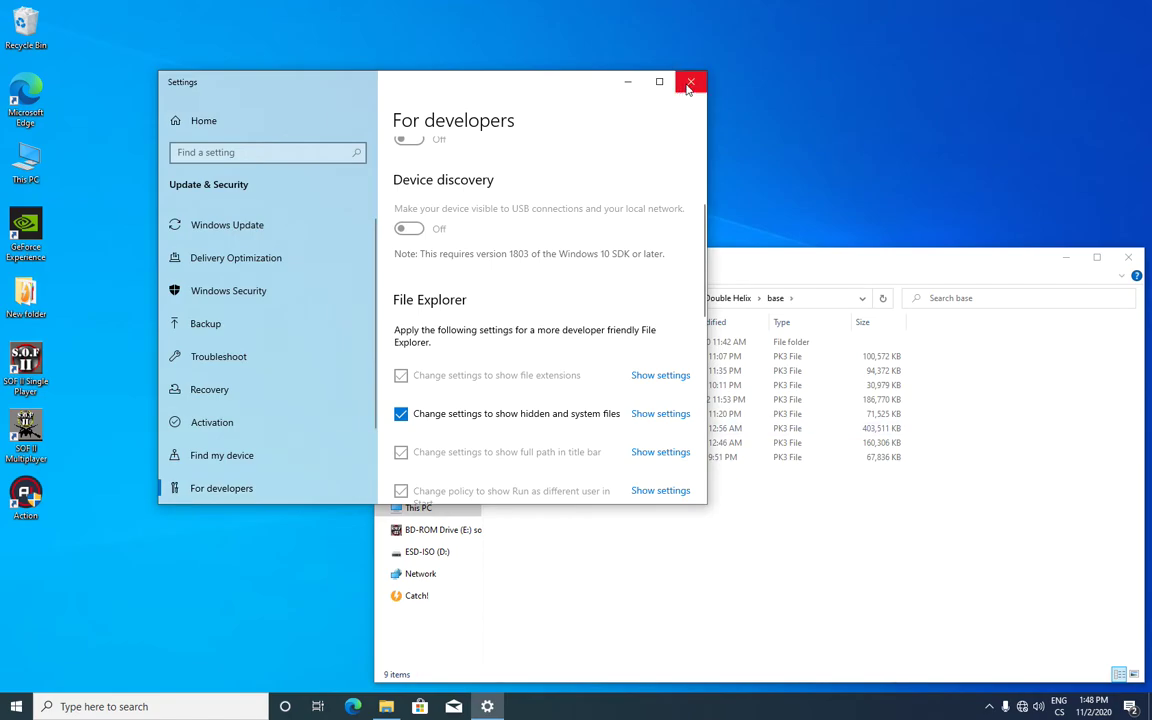
pyautogui.click(690, 81)
# - In a second file window, open the user profile's AppData\Local\VirtualStore\Program Files (x86)\Soldier of Fortune II - Double Helix\base\save folder
pyautogui.doubleClick(26, 162)
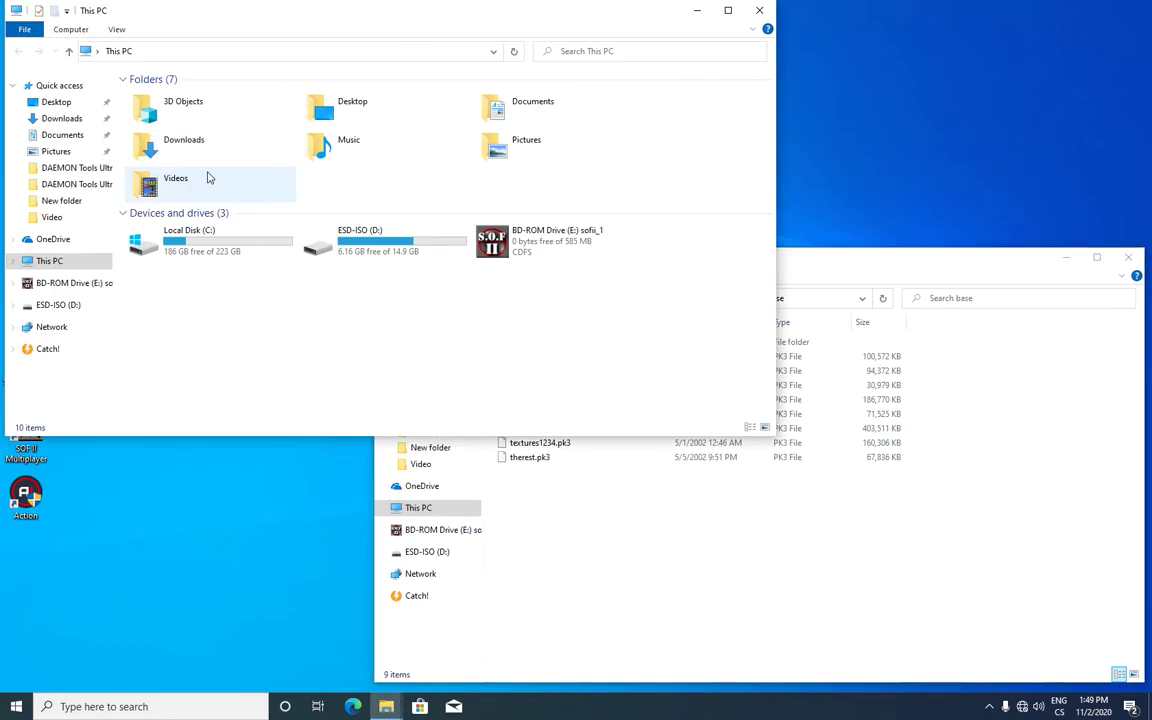
pyautogui.doubleClick(185, 236)
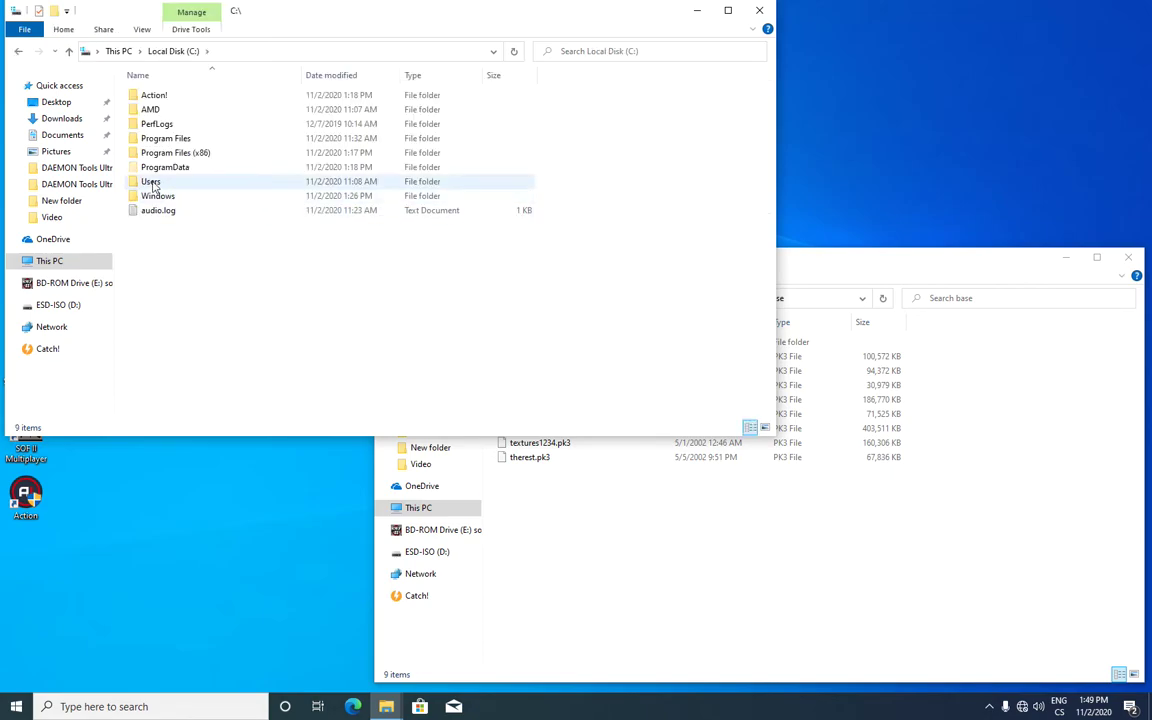
pyautogui.doubleClick(153, 183)
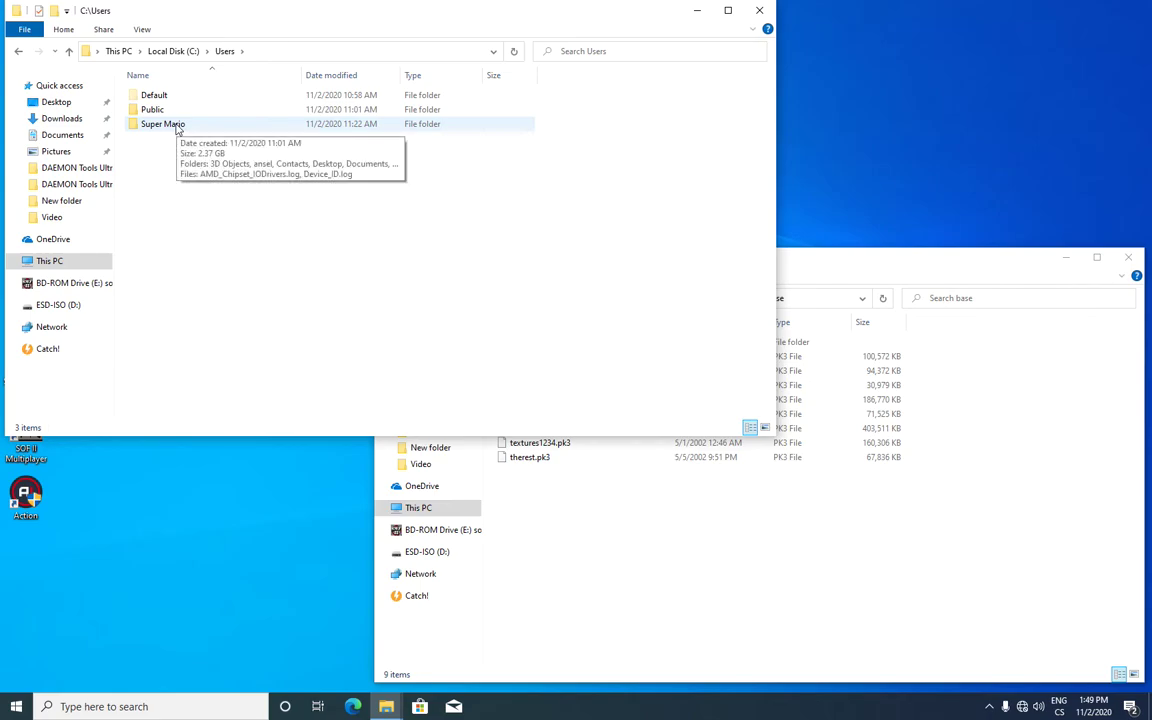
pyautogui.doubleClick(163, 124)
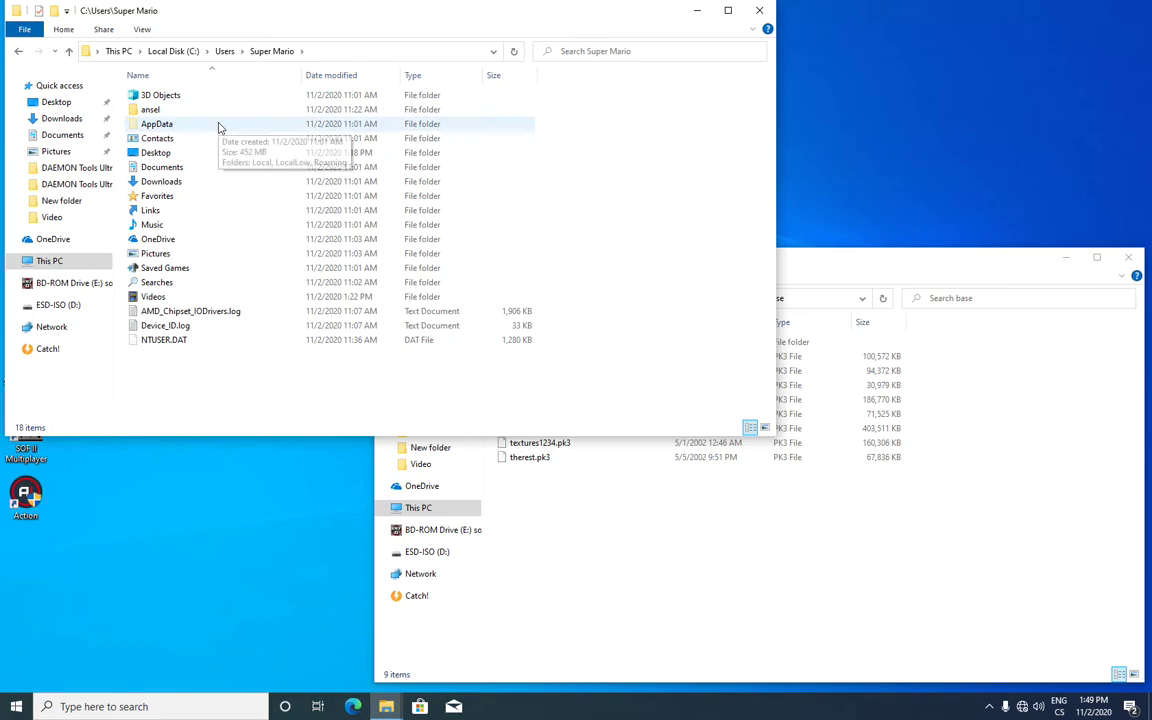
pyautogui.doubleClick(220, 126)
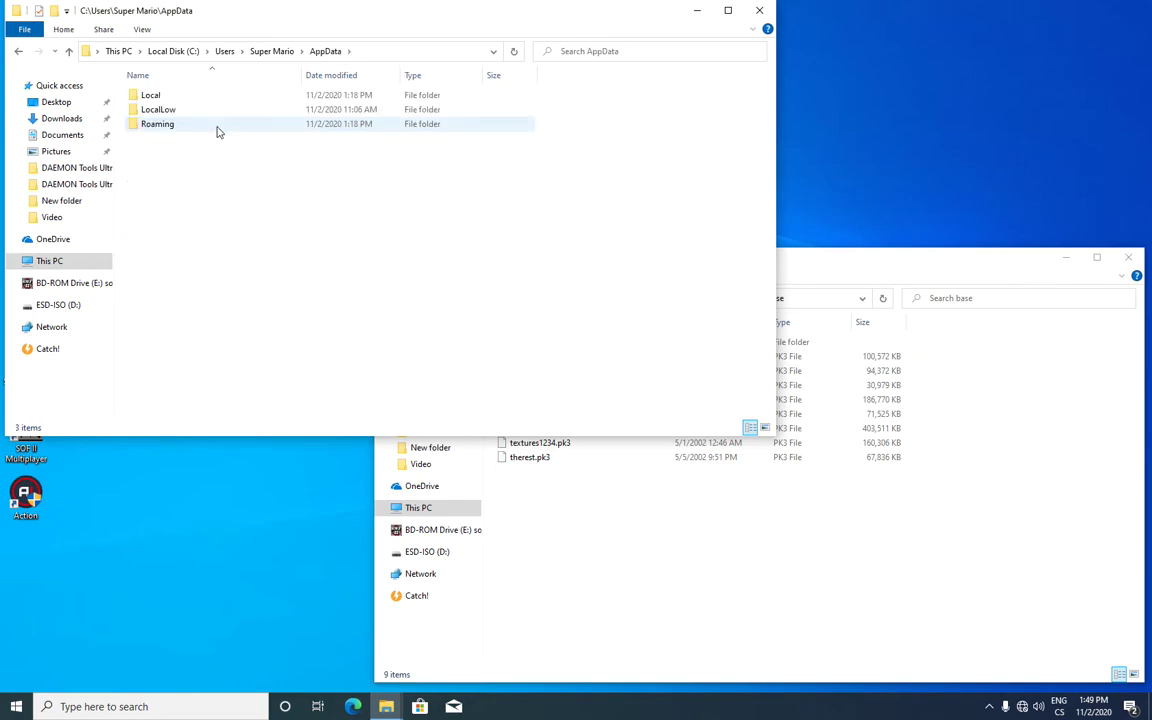
pyautogui.doubleClick(178, 97)
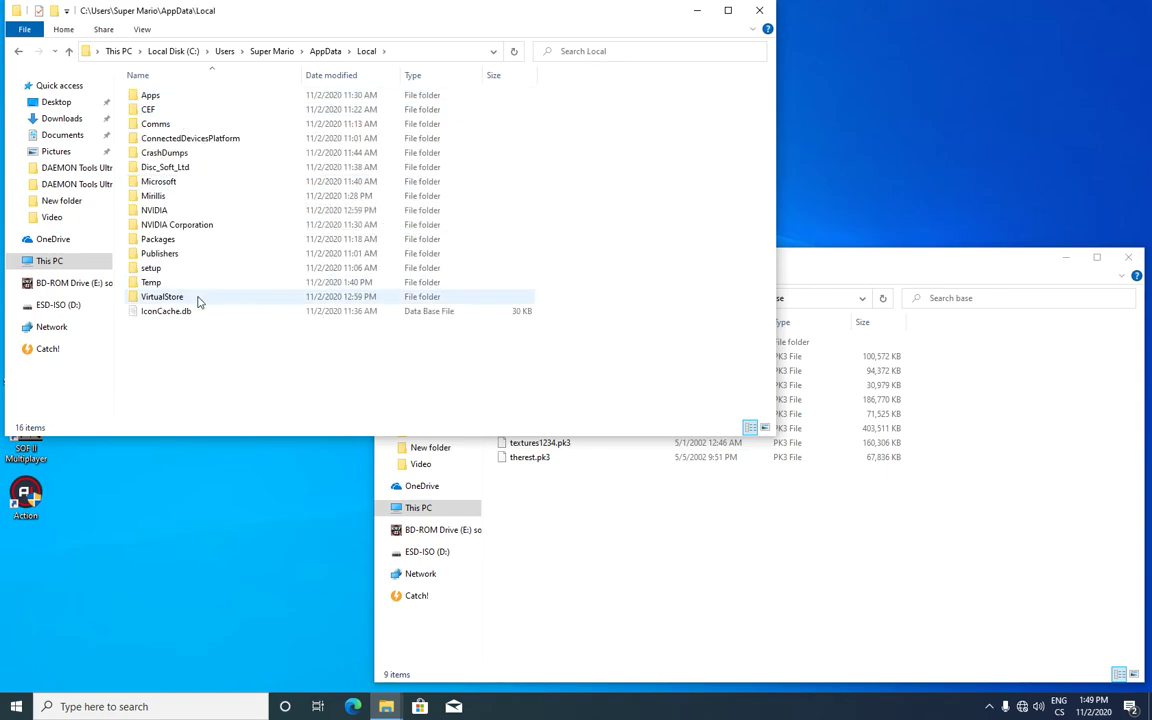
pyautogui.doubleClick(198, 299)
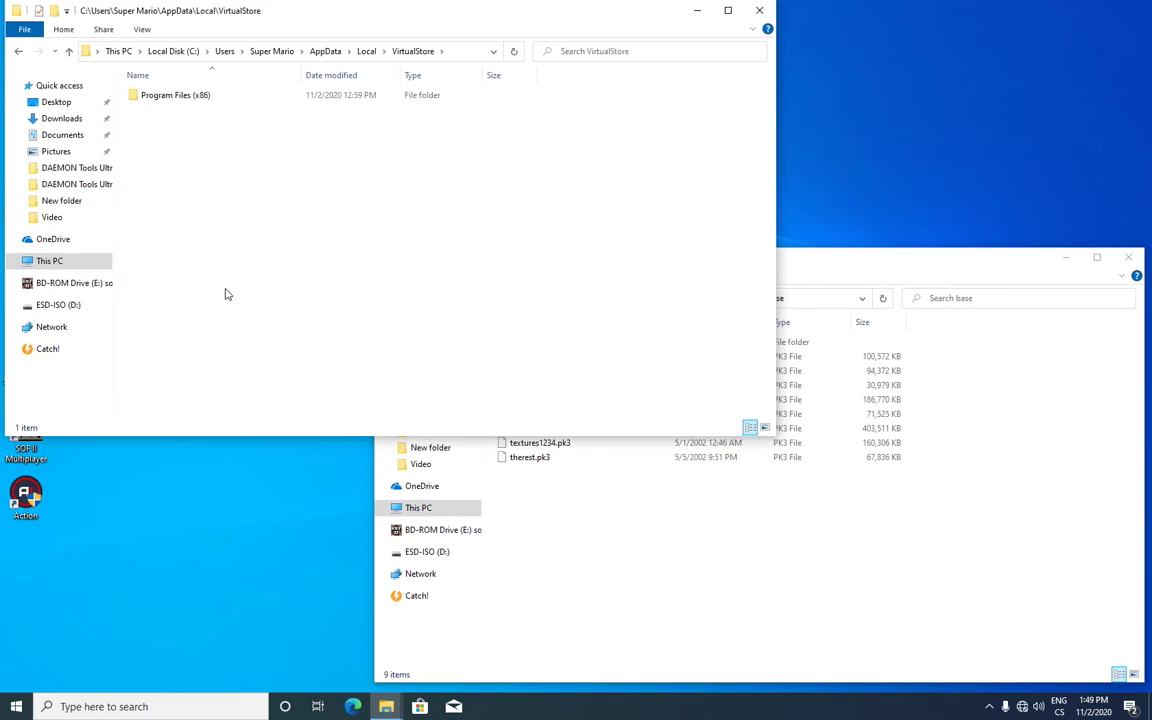
pyautogui.doubleClick(162, 100)
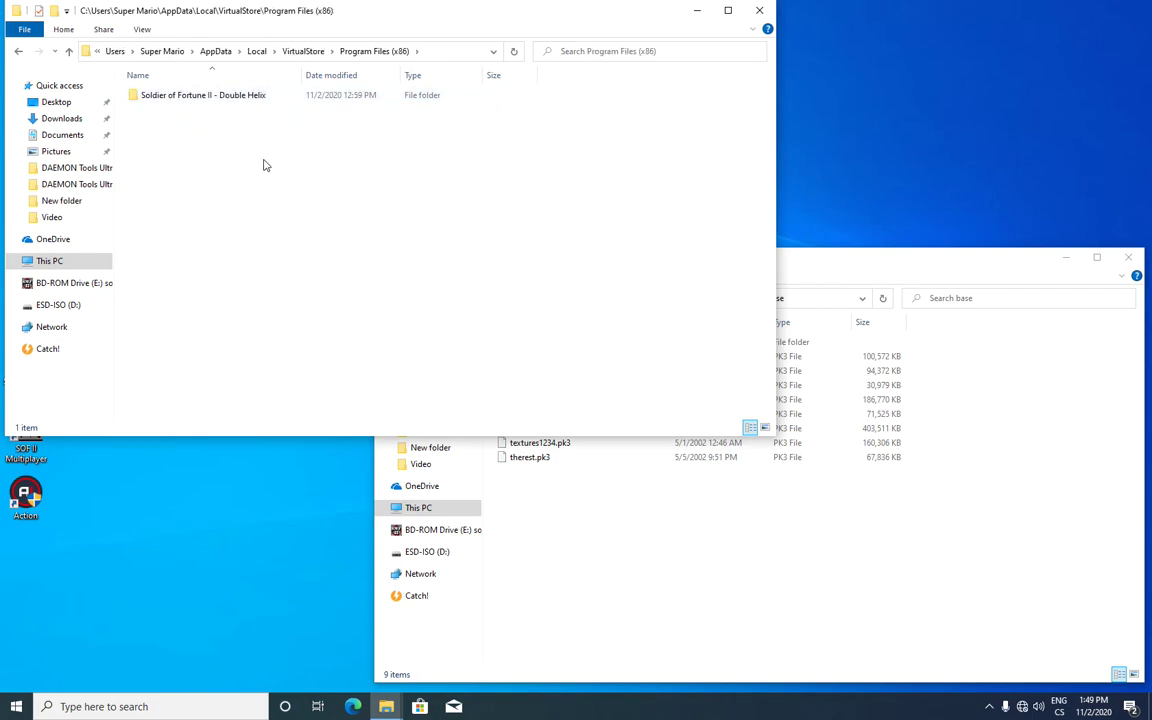
pyautogui.doubleClick(200, 97)
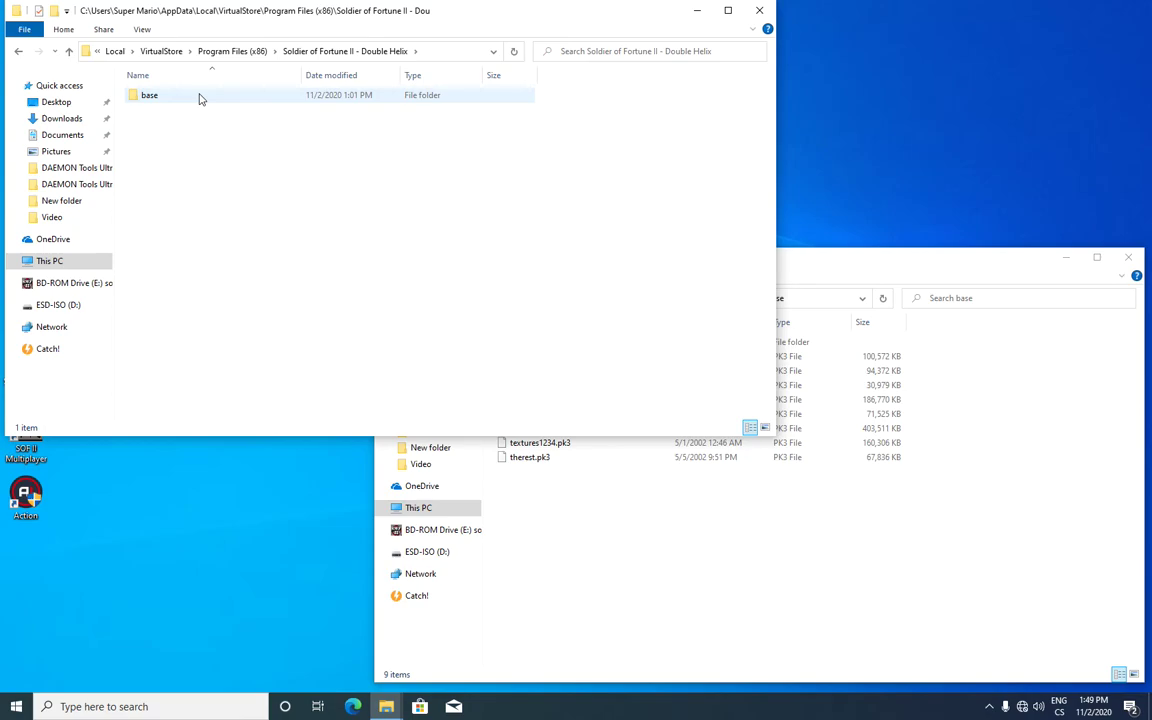
pyautogui.doubleClick(135, 97)
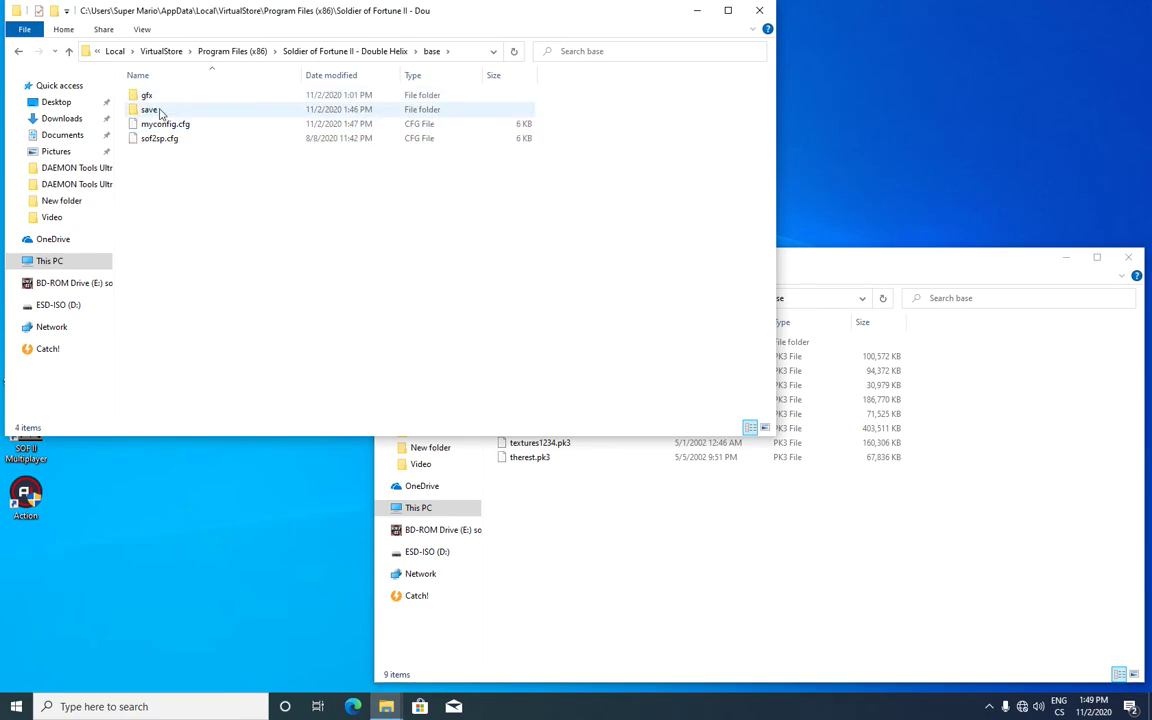
pyautogui.doubleClick(150, 109)
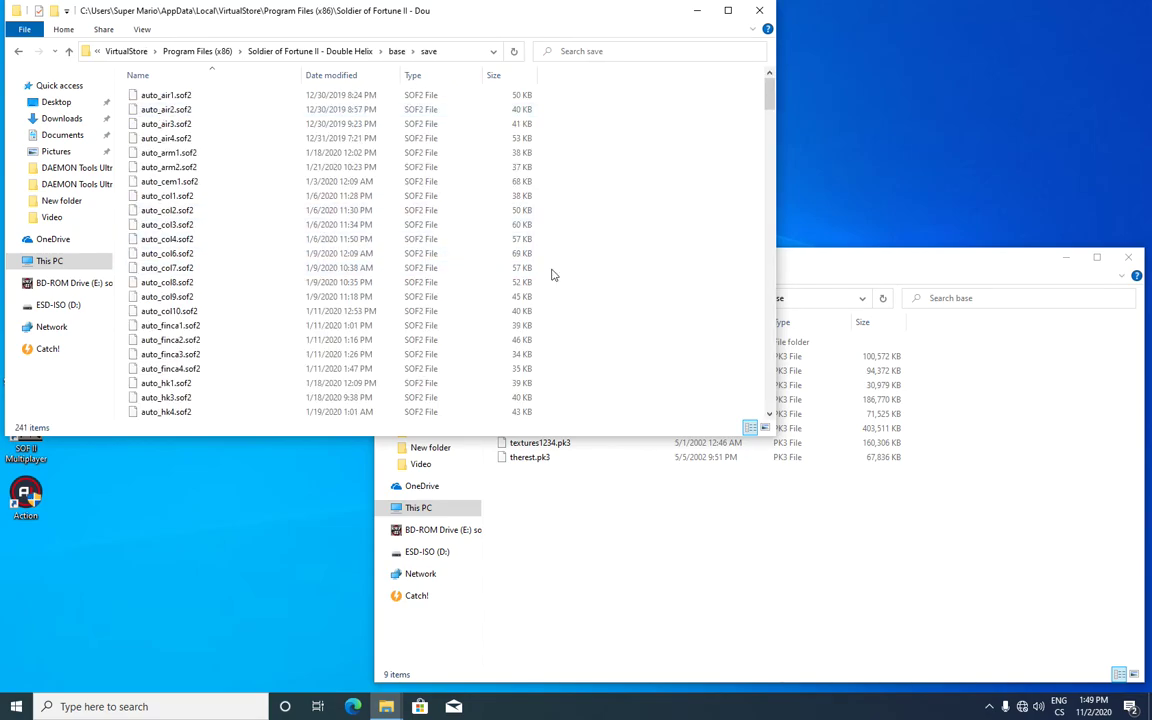
# - Delete the saved games save0000.sof2 through save0100.sof2 from the save folder and close both file windows
pyautogui.moveTo(127, 95); pyautogui.dragTo(228, 420)
pyautogui.moveTo(770, 90); pyautogui.dragTo(768, 165)
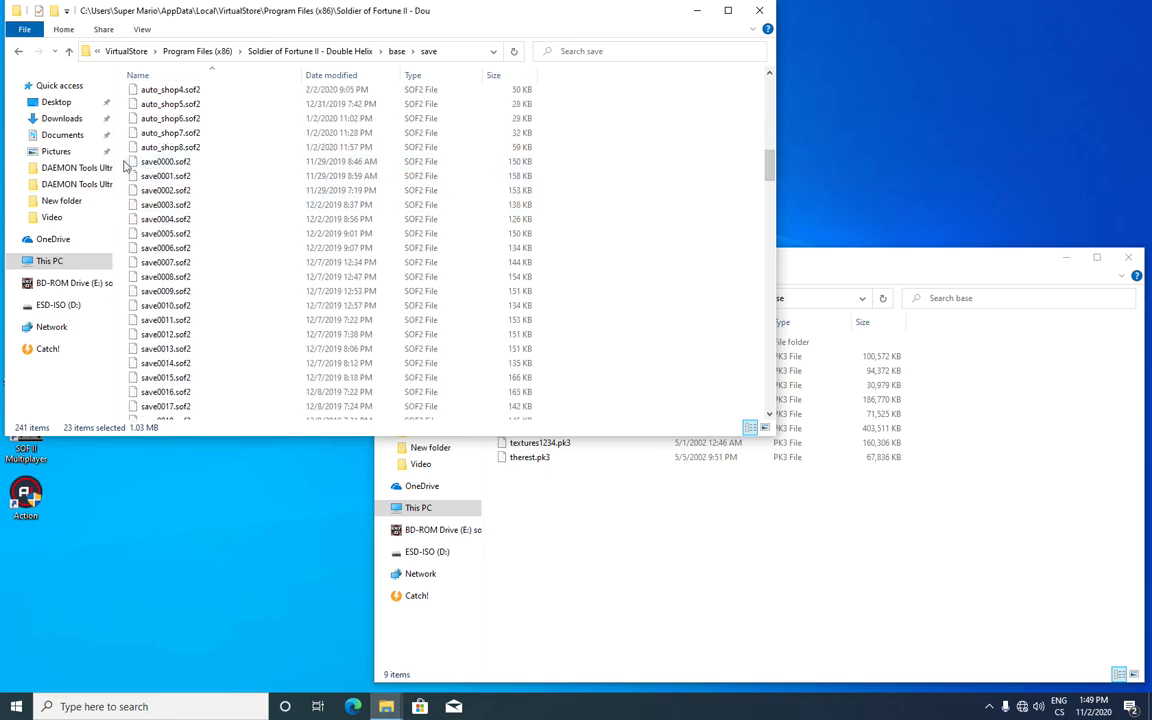
pyautogui.moveTo(139, 178); pyautogui.dragTo(231, 350)
pyautogui.rightClick(231, 351)
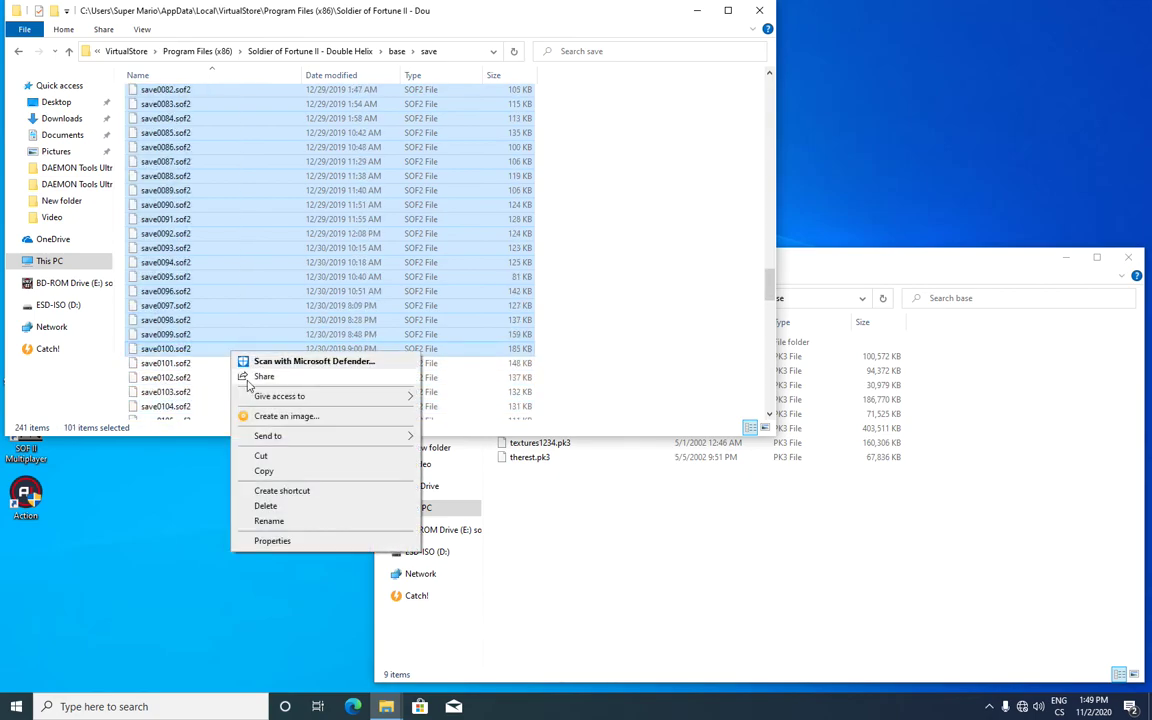
pyautogui.click(266, 507)
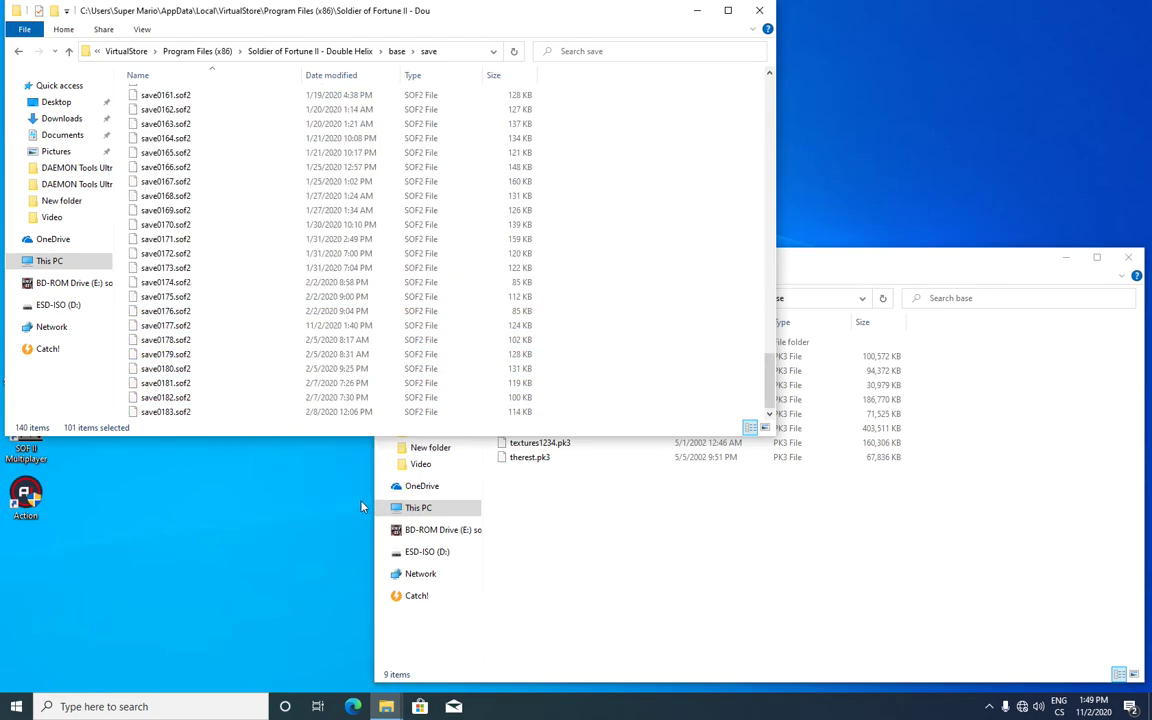
pyautogui.click(759, 10)
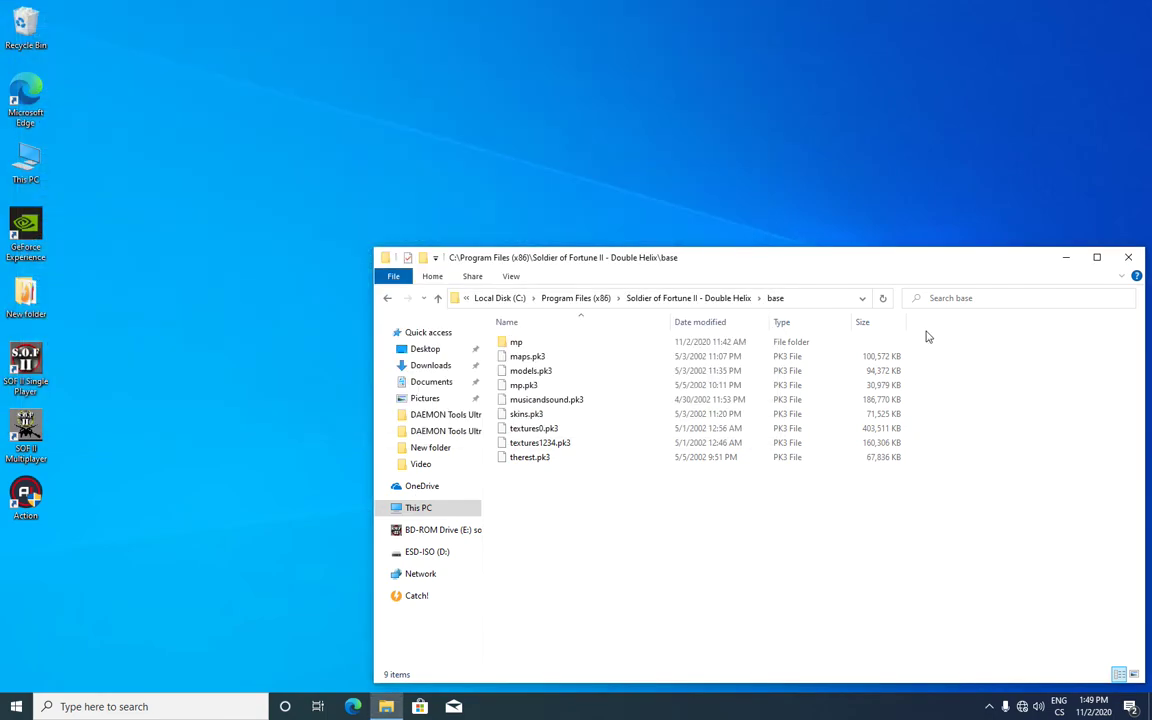
pyautogui.click(1128, 257)
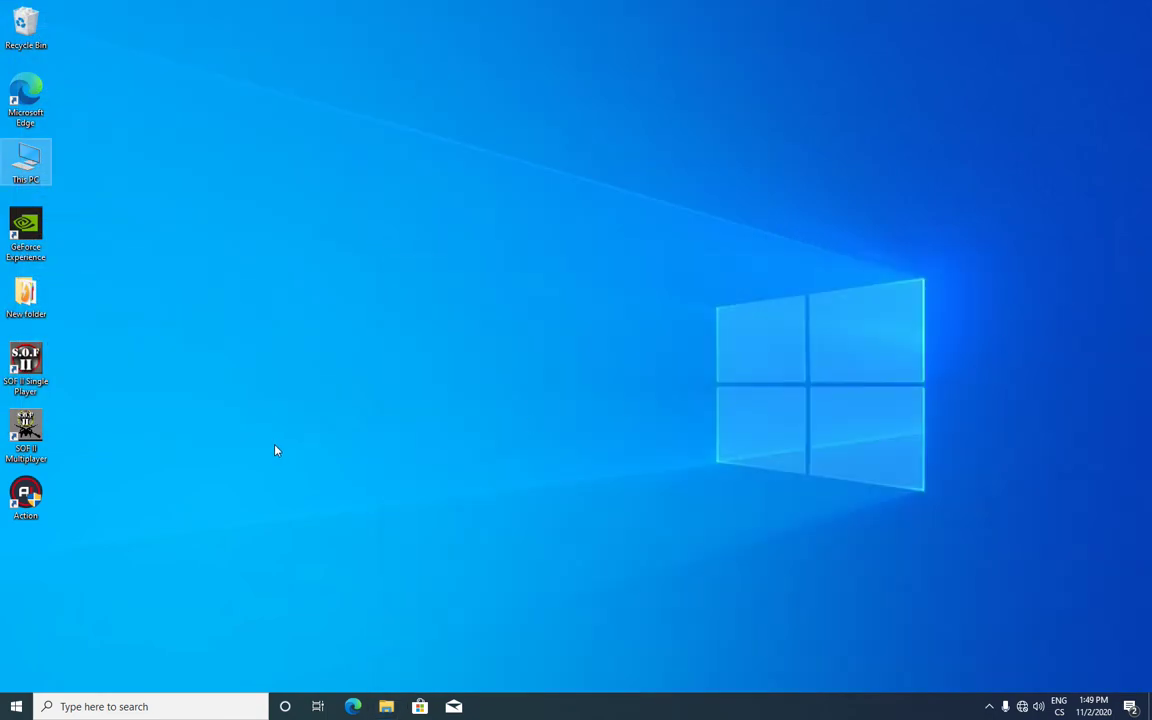
# - Start the SOF II single-player game again and load the Main Road saved game dated 2 05 21:18
pyautogui.doubleClick(26, 362)
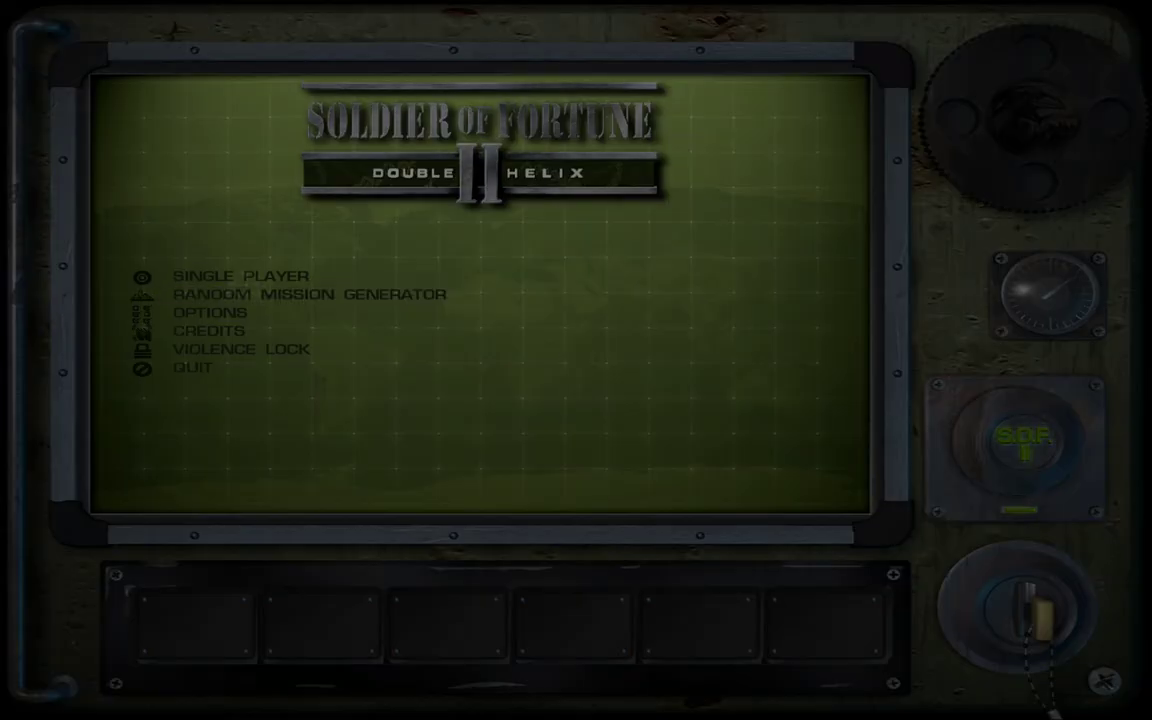
pyautogui.click(200, 266)
pyautogui.click(309, 108)
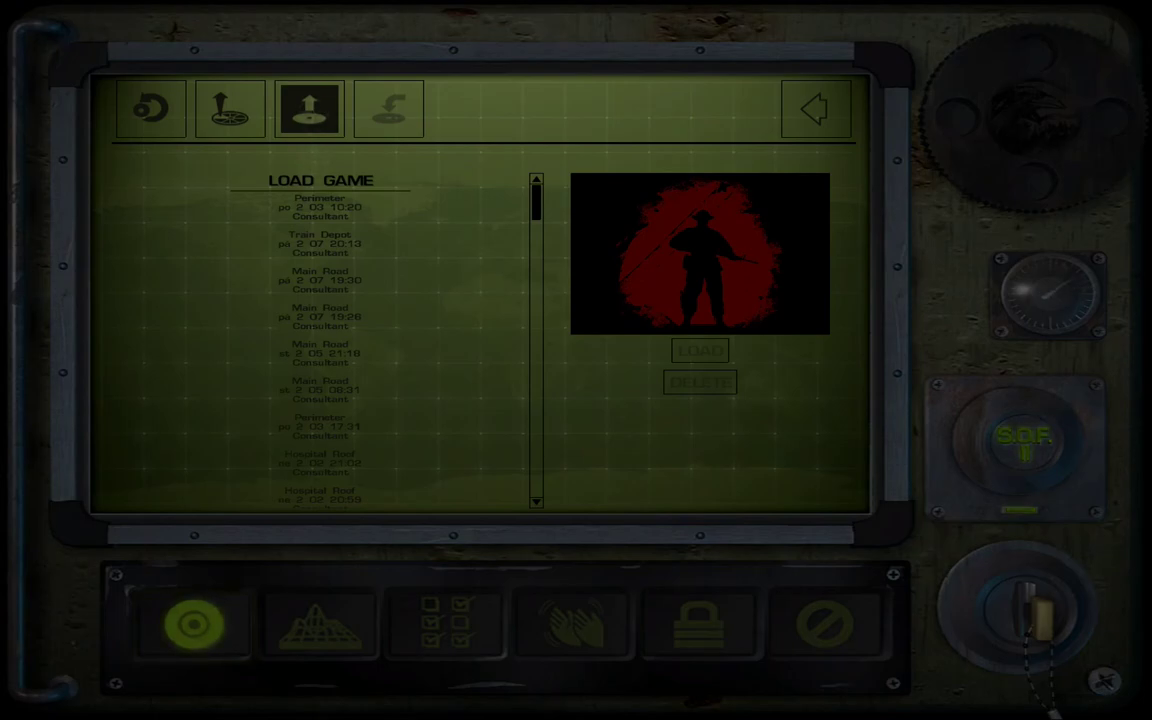
pyautogui.click(320, 353)
pyautogui.click(700, 350)
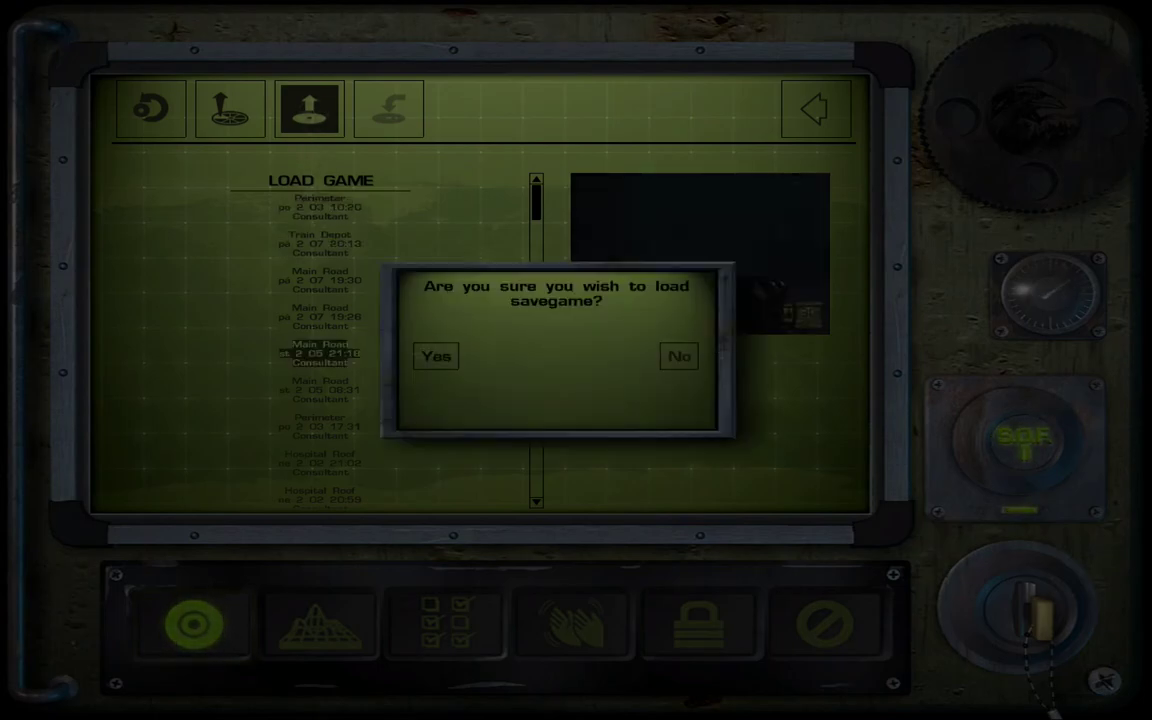
pyautogui.press('Return')
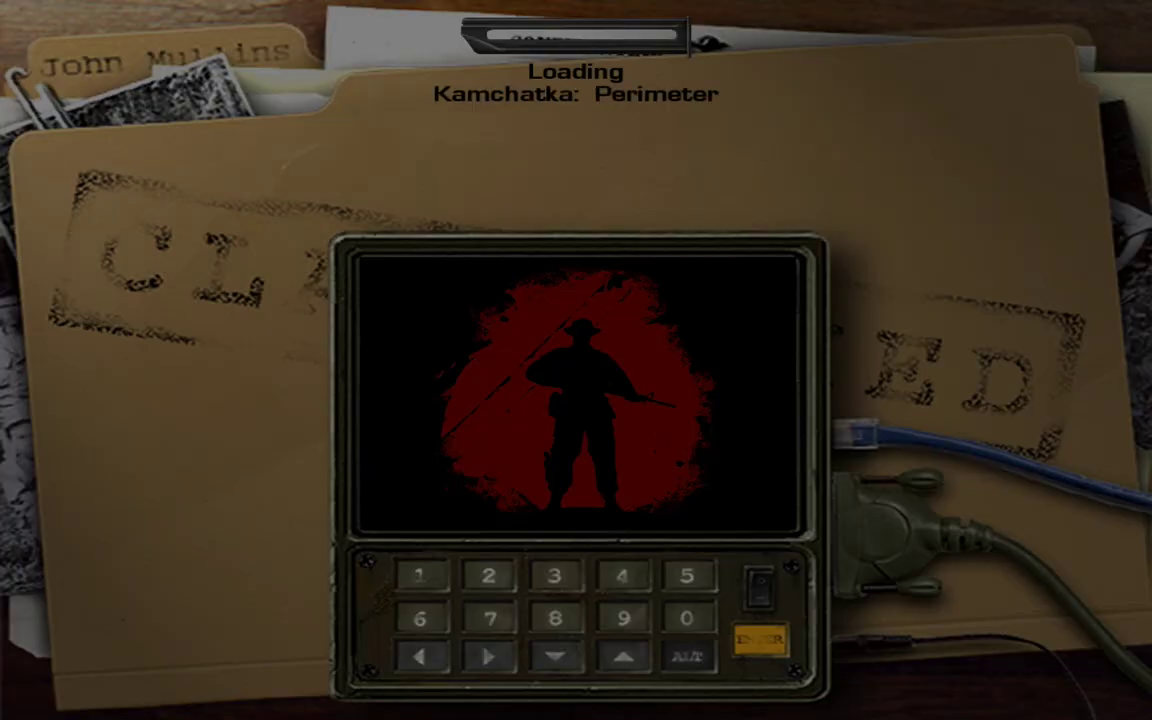